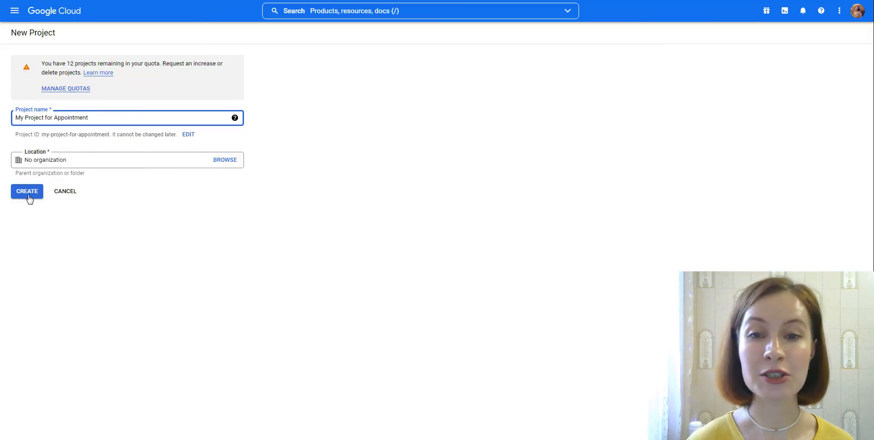
Create the project My Project for Appointment and enable the Google Calendar API for it
{"action": "left_click", "coordinate": [27, 191]}
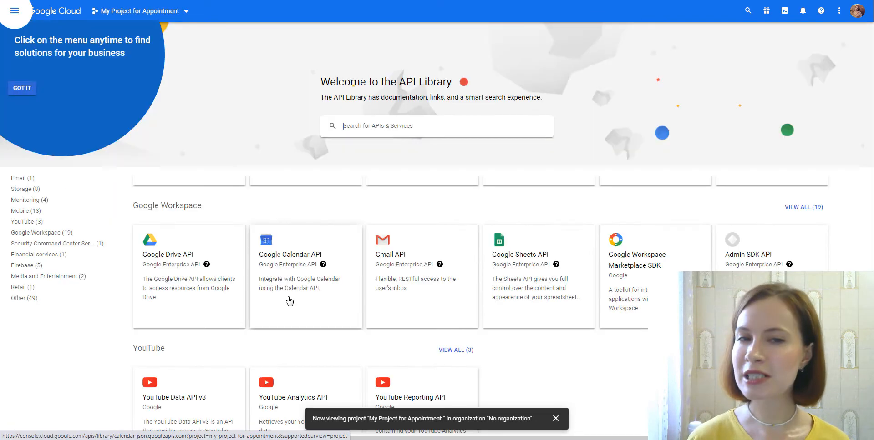
{"action": "left_click", "coordinate": [289, 301]}
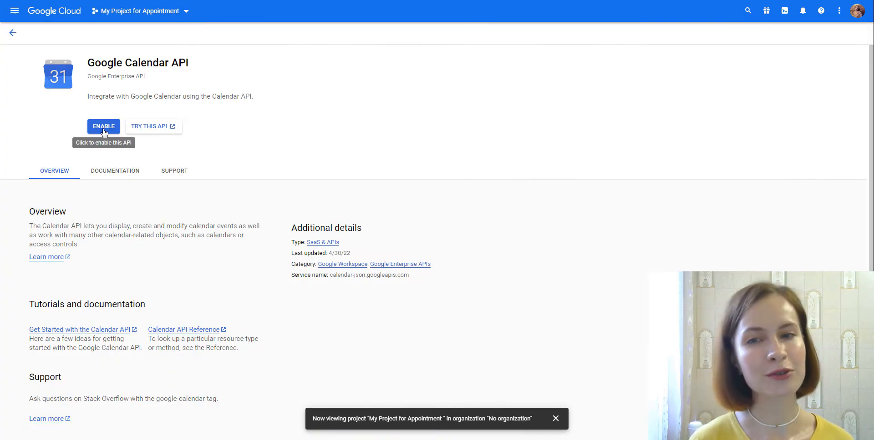
{"action": "left_click", "coordinate": [104, 127]}
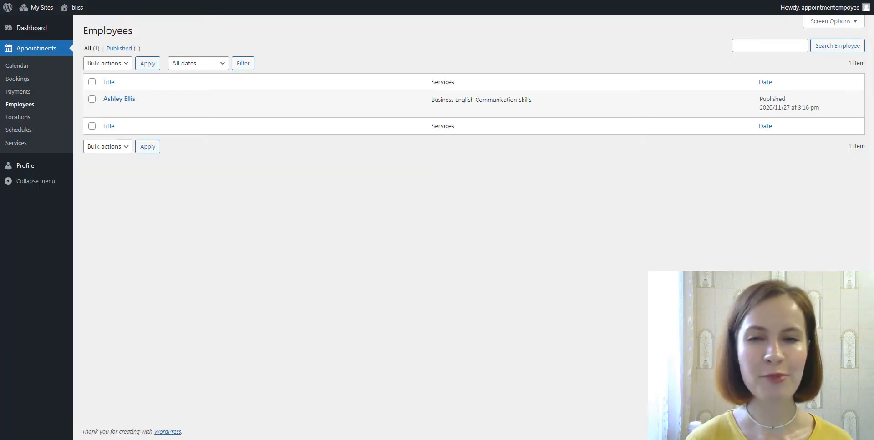
In the WordPress Appointments dashboard, open the listed employee's entry for editing
{"action": "mouse_move", "coordinate": [211, 117]}
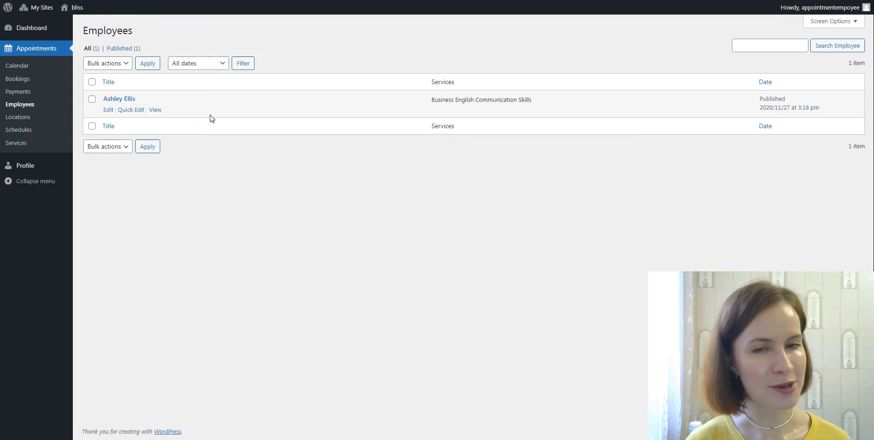
{"action": "left_click", "coordinate": [108, 112]}
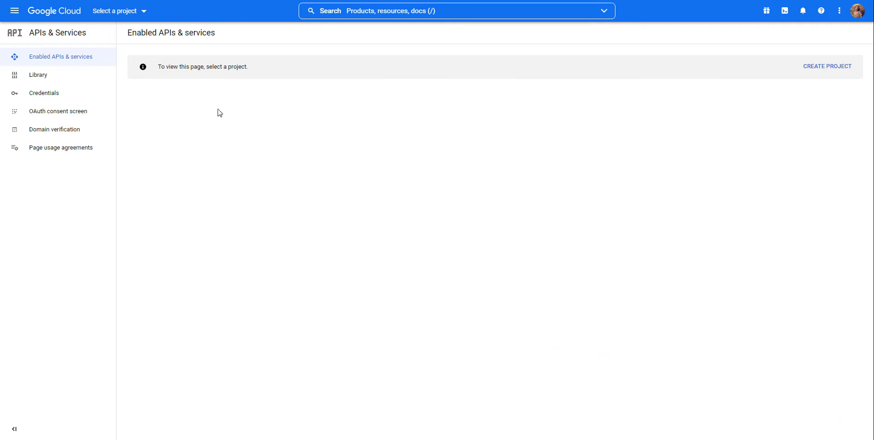
In Google Cloud, create a new project named My Project for Appointment
{"action": "left_click", "coordinate": [147, 16]}
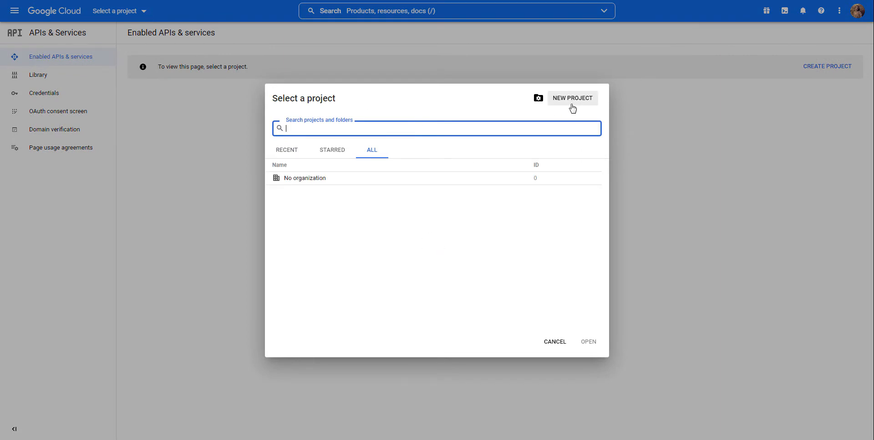
{"action": "left_click", "coordinate": [572, 105]}
{"action": "left_click", "coordinate": [105, 125]}
{"action": "key", "text": "BackSpace"}
{"action": "key", "text": "BackSpace"}
{"action": "key", "text": "BackSpace"}
{"action": "key", "text": "BackSpace"}
{"action": "key", "text": "BackSpace"}
{"action": "type", "text": "for"}
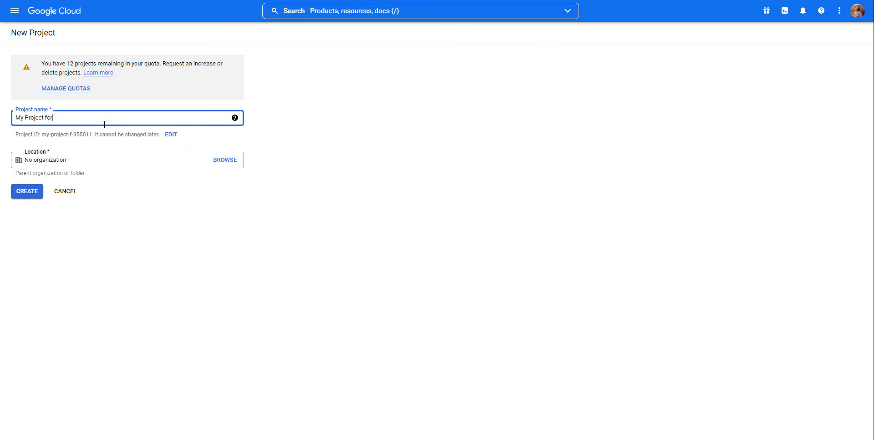
{"action": "type", "text": " Appointment"}
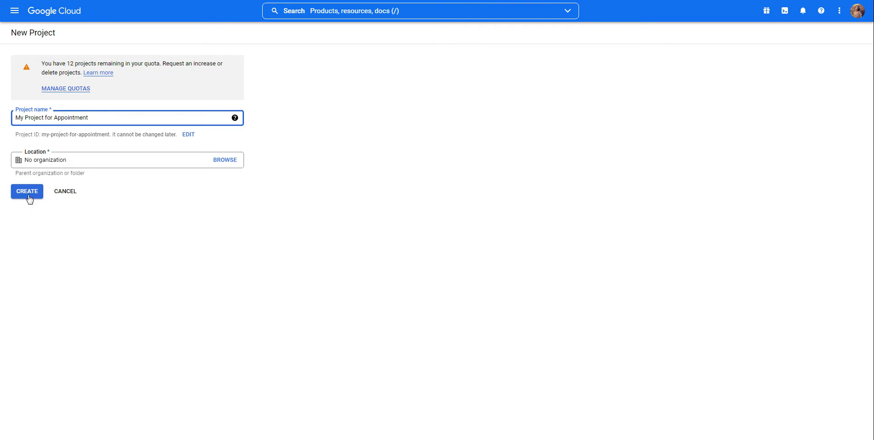
{"action": "left_click", "coordinate": [28, 198]}
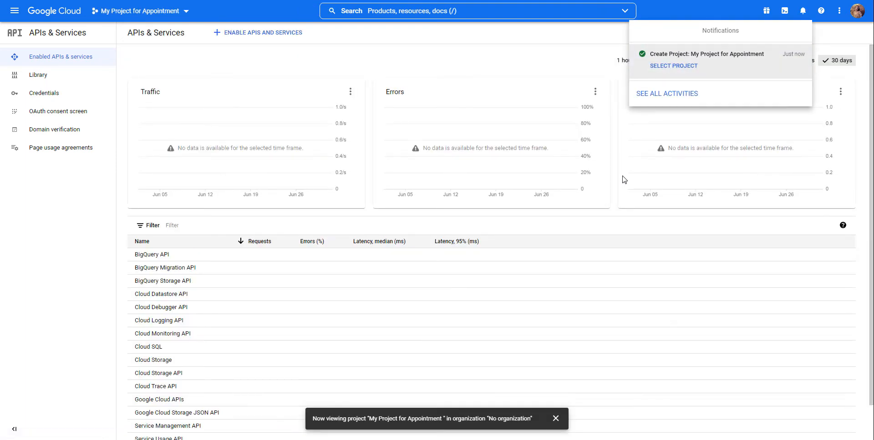
Find the Google Calendar API among the Google Workspace APIs in the API Library and enable it
{"action": "left_click", "coordinate": [38, 76]}
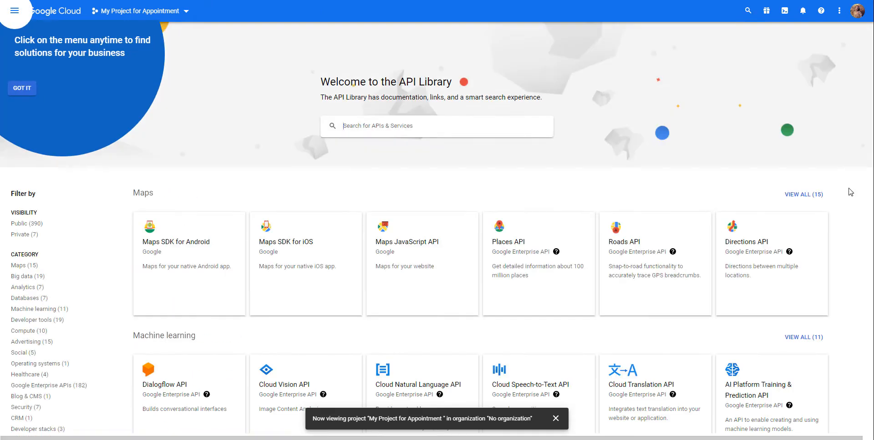
{"action": "scroll", "coordinate": [850, 192], "scroll_direction": "down", "scroll_amount": 10}
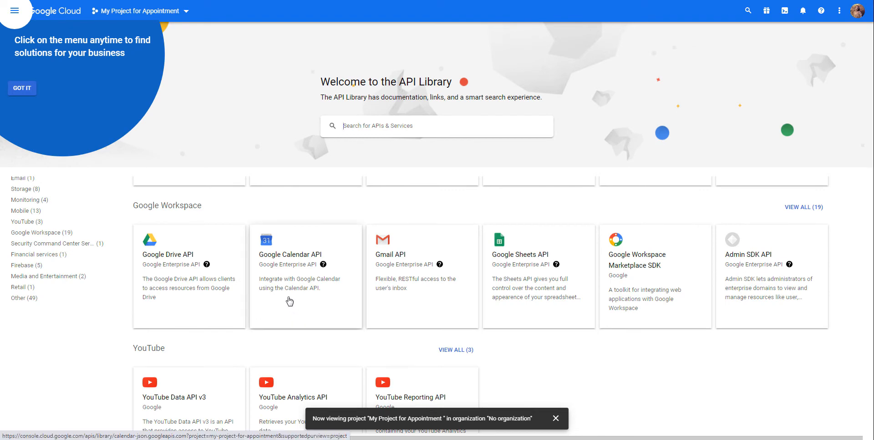
{"action": "left_click", "coordinate": [289, 302]}
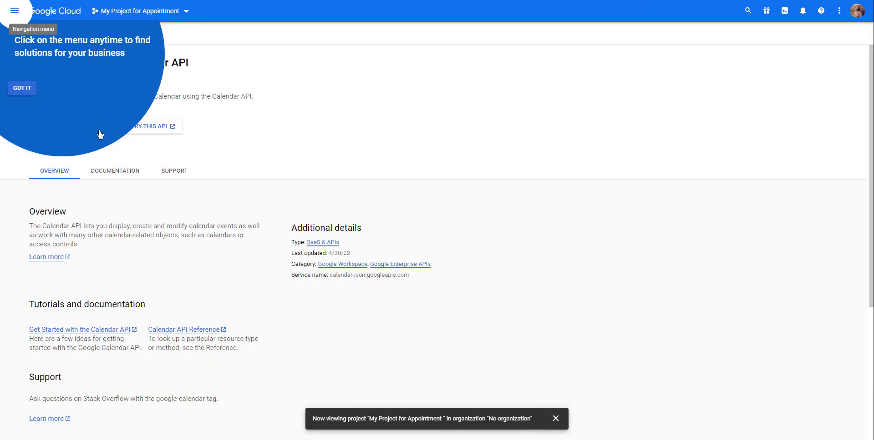
{"action": "left_click", "coordinate": [22, 89]}
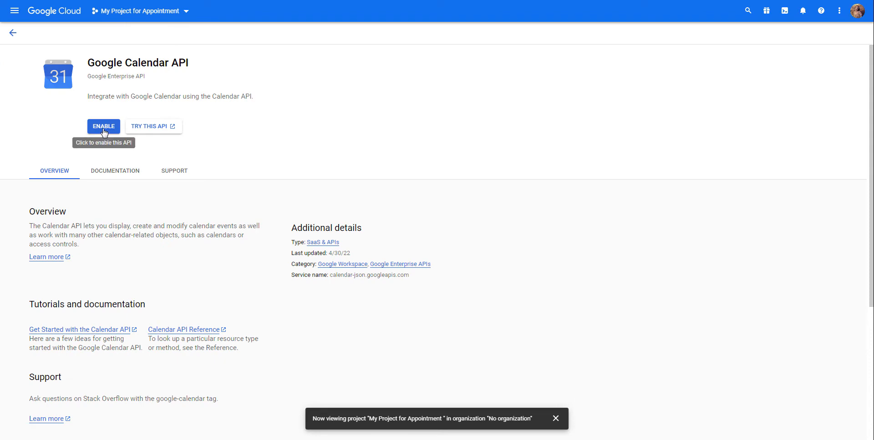
{"action": "left_click", "coordinate": [104, 129]}
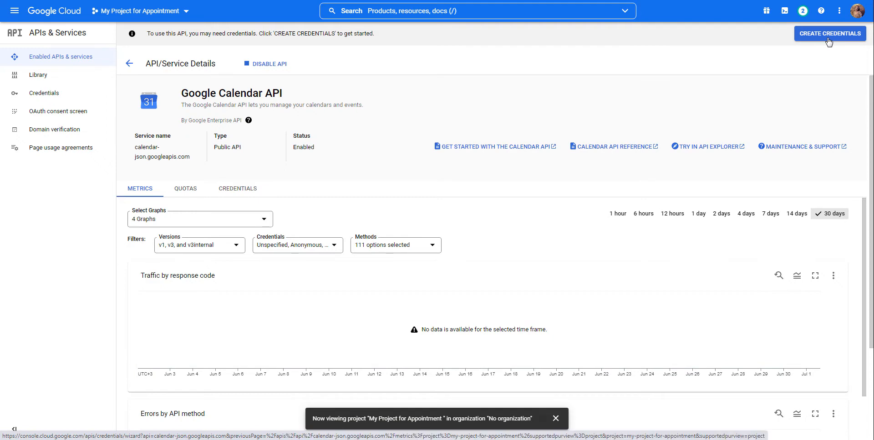
Start creating credentials for the Google Calendar API with User data as the accessed data type
{"action": "left_click", "coordinate": [829, 34]}
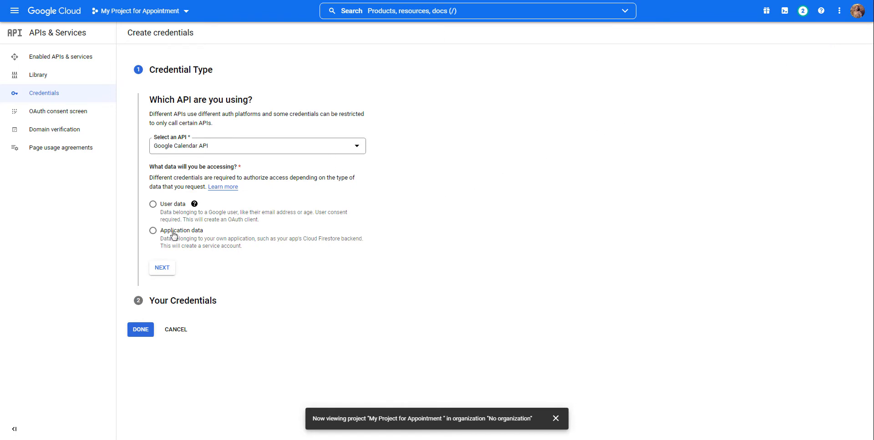
{"action": "left_click", "coordinate": [153, 204]}
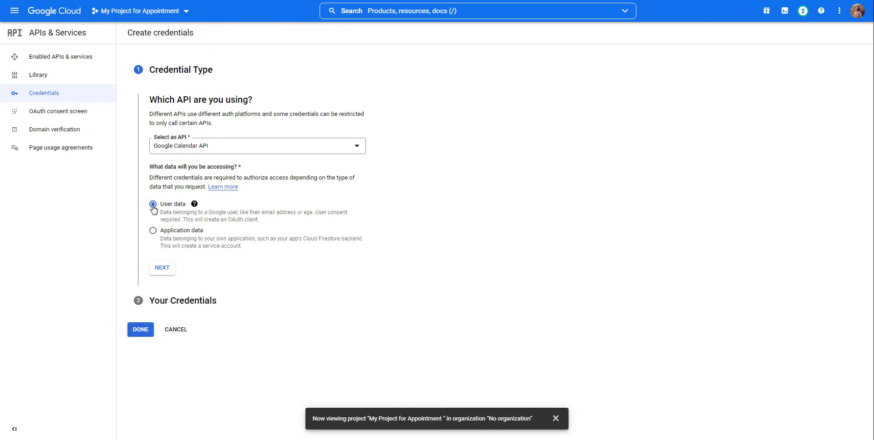
{"action": "left_click", "coordinate": [159, 275]}
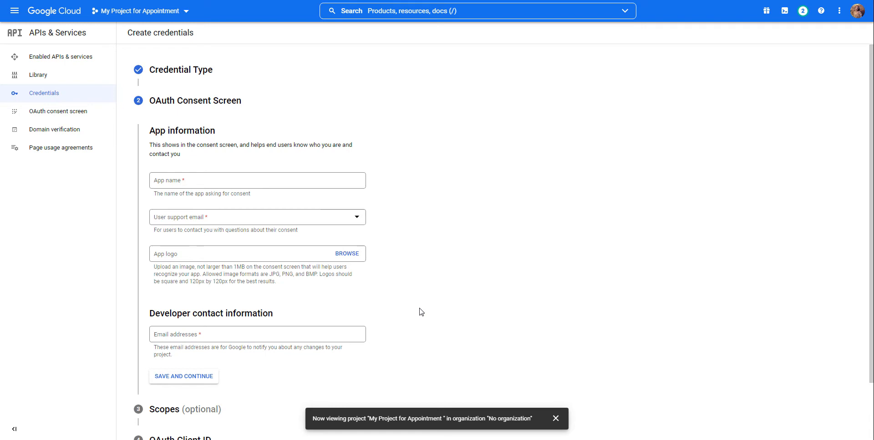
Set the consent screen's app name to MotoPress and select the account's address as the user support email
{"action": "left_click", "coordinate": [160, 181]}
{"action": "type", "text": "M"}
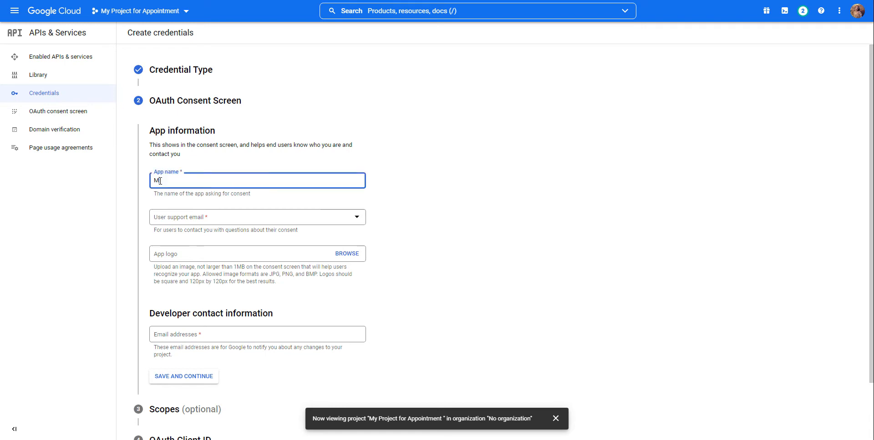
{"action": "type", "text": "otoPress"}
{"action": "left_click", "coordinate": [302, 220]}
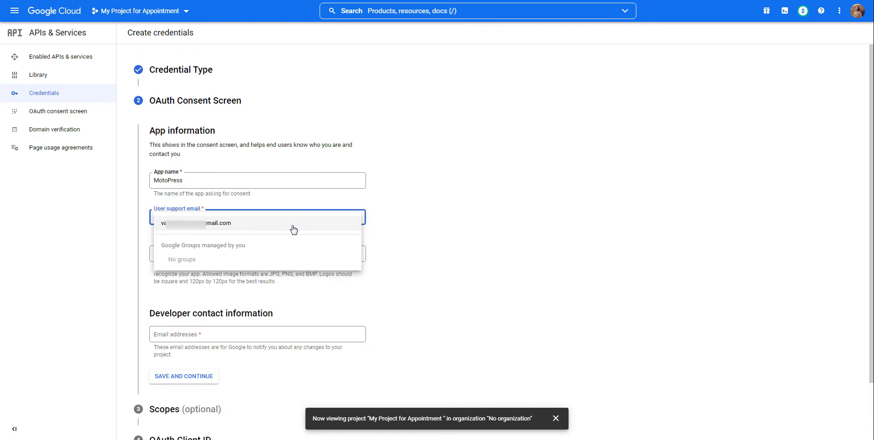
{"action": "left_click", "coordinate": [293, 228]}
Enter the developer contact email address and save the app information of the OAuth consent screen
{"action": "scroll", "coordinate": [387, 234], "scroll_direction": "down", "scroll_amount": 2}
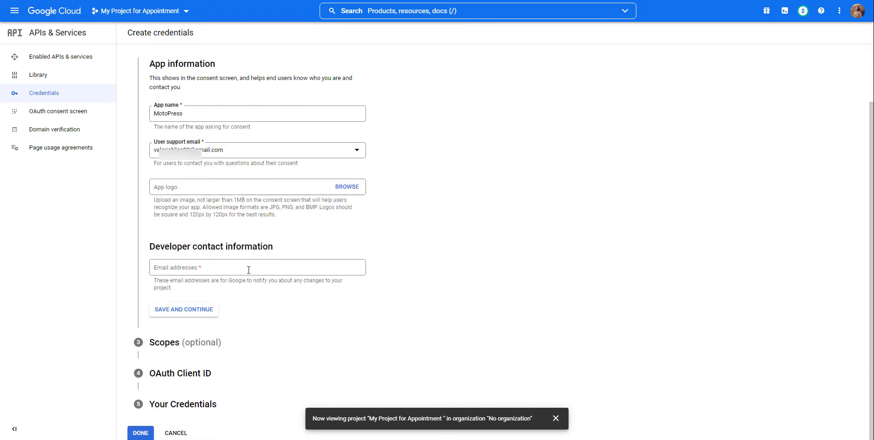
{"action": "left_click", "coordinate": [196, 272]}
{"action": "type", "text": "va"}
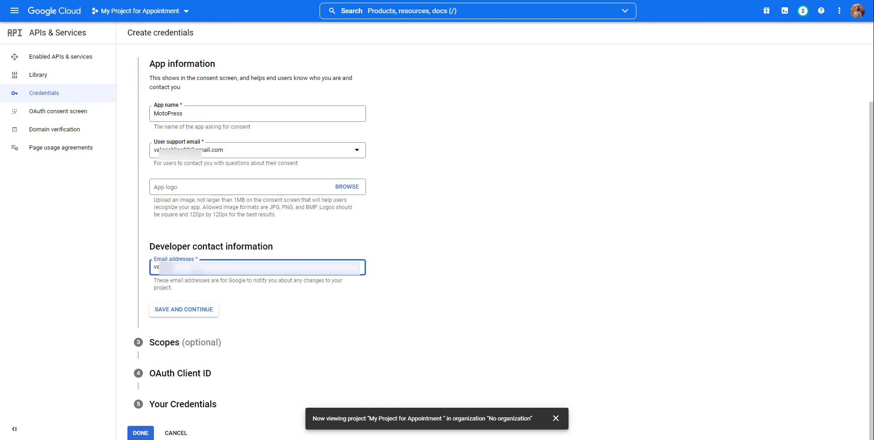
{"action": "type", "text": "blis"}
{"action": "key", "text": "BackSpace"}
{"action": "key", "text": "BackSpace"}
{"action": "key", "text": "BackSpace"}
{"action": "key", "text": "BackSpace"}
{"action": "left_click", "coordinate": [191, 312]}
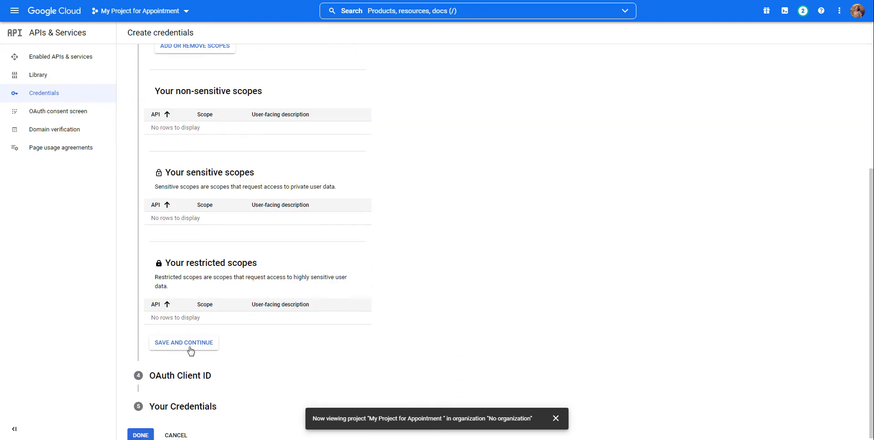
Leave the optional scopes empty, create an OAuth client ID of type Web application with the default name, and finish the credentials setup
{"action": "left_click", "coordinate": [191, 348]}
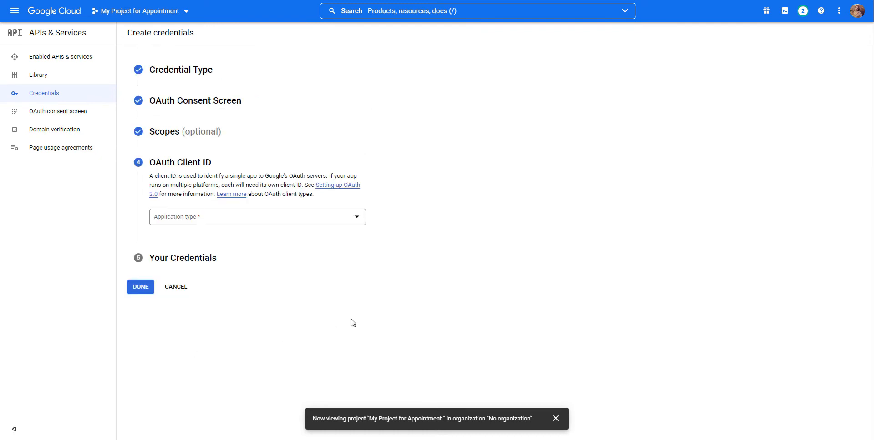
{"action": "left_click", "coordinate": [359, 223]}
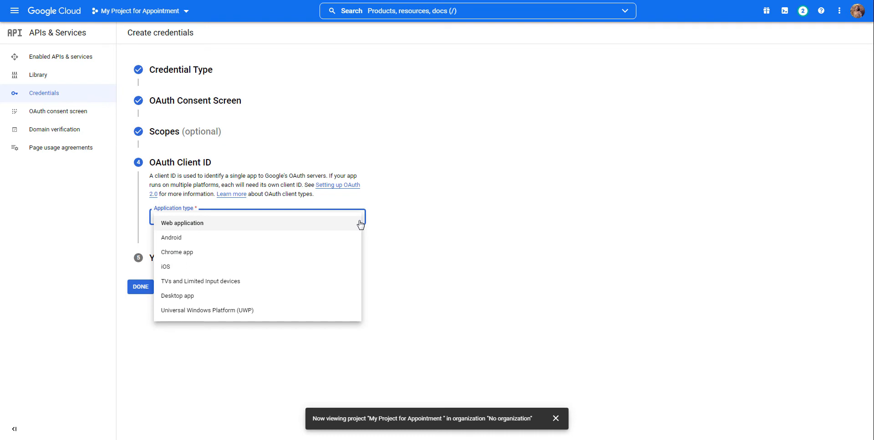
{"action": "left_click", "coordinate": [184, 227]}
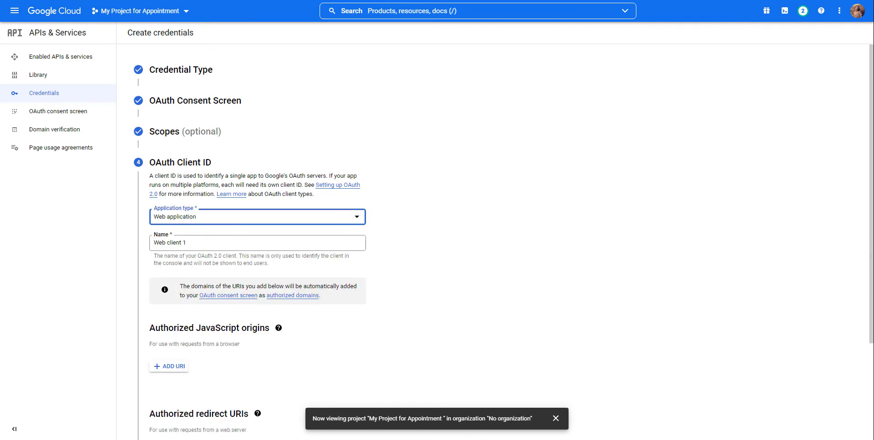
{"action": "scroll", "coordinate": [407, 236], "scroll_direction": "down", "scroll_amount": 1}
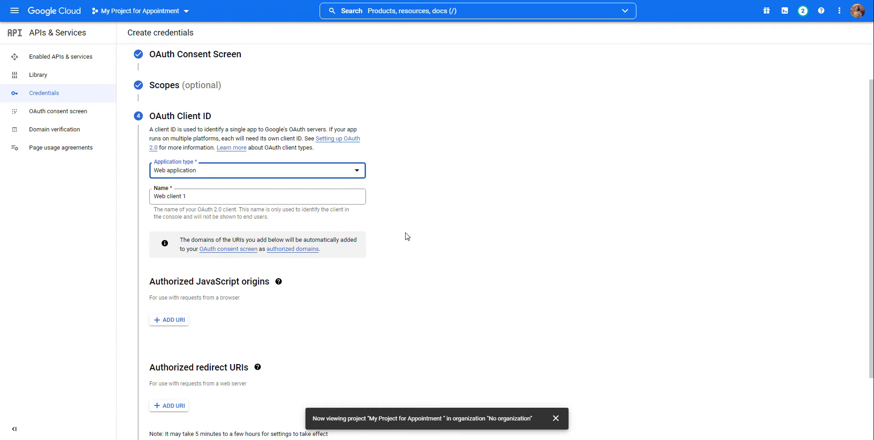
{"action": "scroll", "coordinate": [407, 236], "scroll_direction": "down", "scroll_amount": 1}
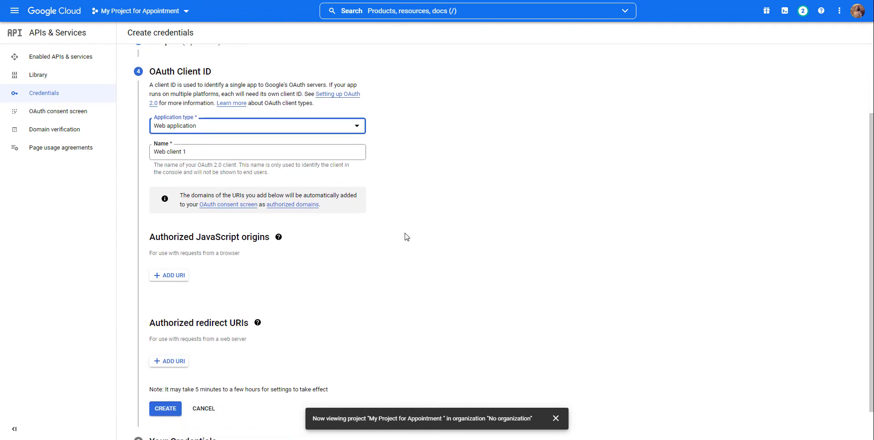
{"action": "scroll", "coordinate": [406, 236], "scroll_direction": "down", "scroll_amount": 1}
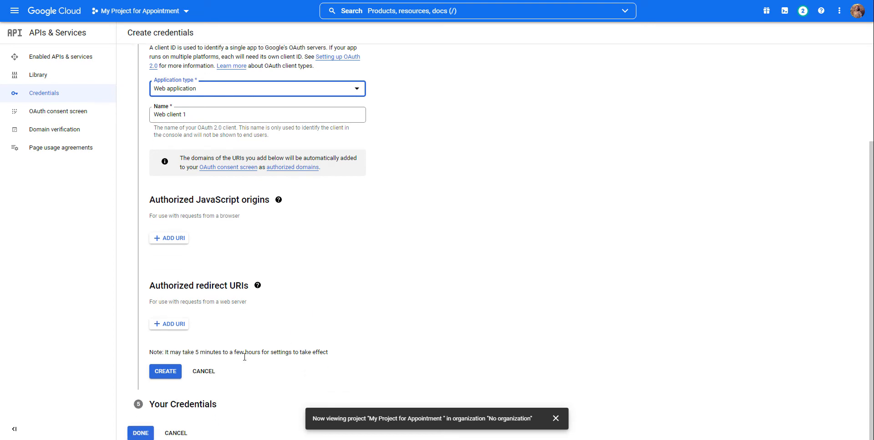
{"action": "left_click", "coordinate": [165, 372]}
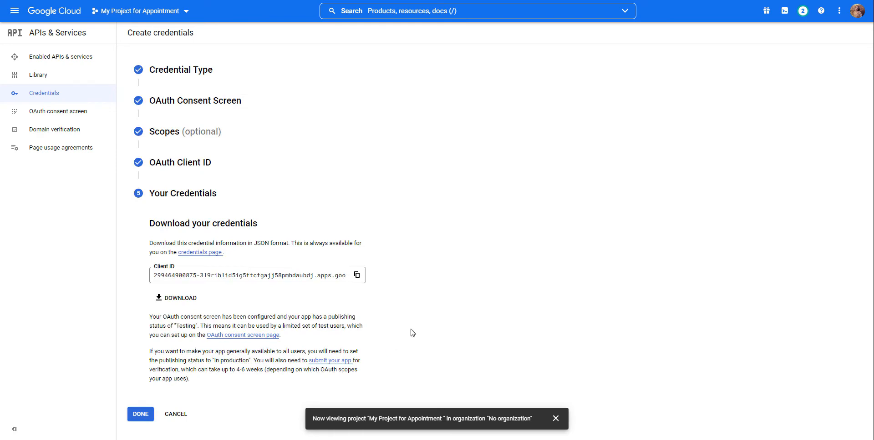
{"action": "left_click", "coordinate": [141, 414]}
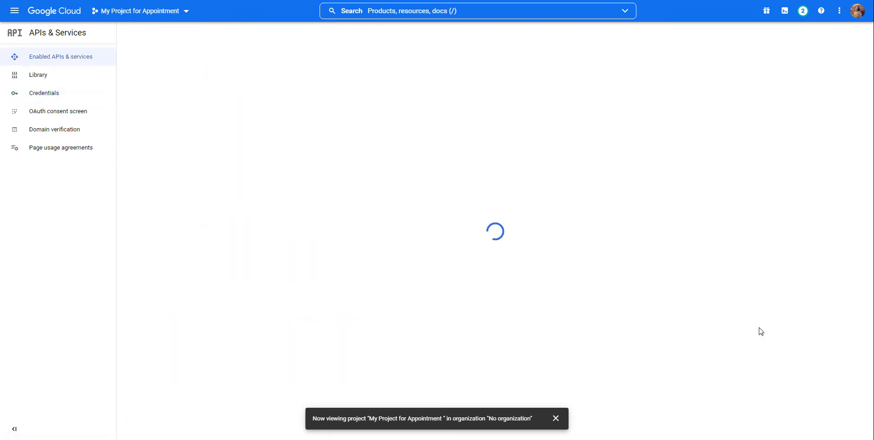
Publish the MotoPress app to production from its OAuth consent screen settings
{"action": "left_click", "coordinate": [52, 119]}
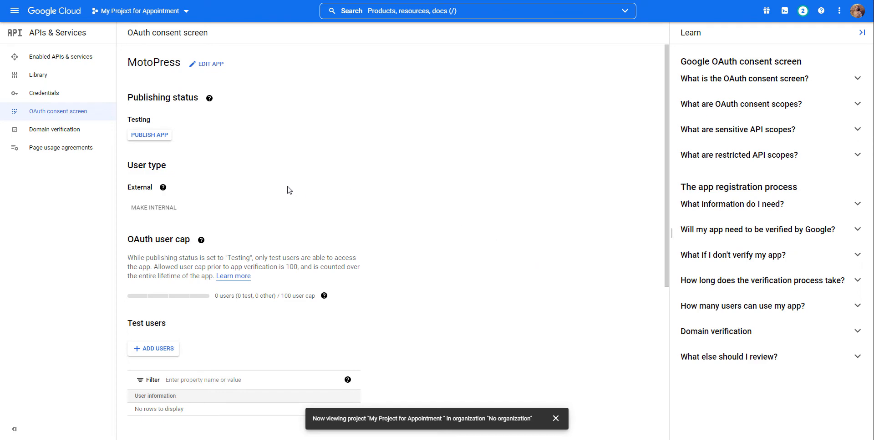
{"action": "left_click", "coordinate": [148, 139]}
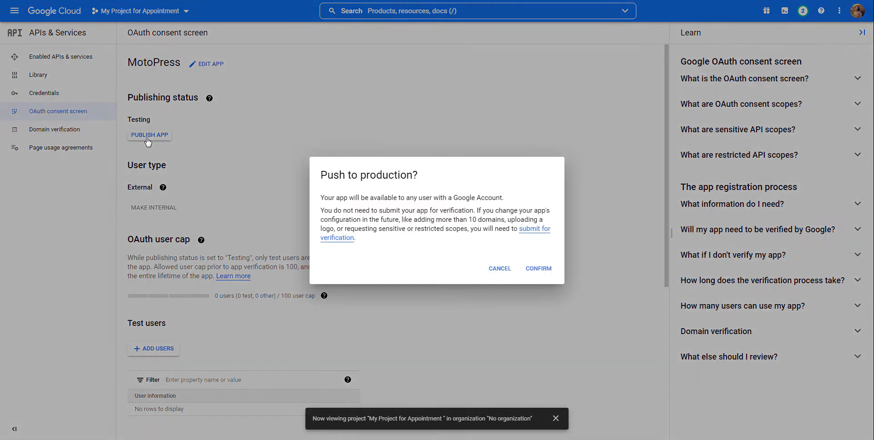
{"action": "left_click", "coordinate": [542, 271]}
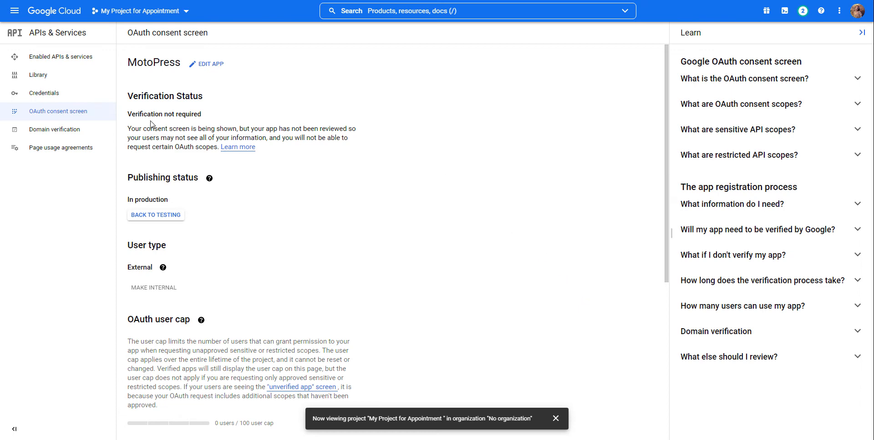
Add the Google Calendar Sync redirect URL from the WordPress Appointments settings as an authorized redirect URI of Web client 1 and save it
{"action": "left_click", "coordinate": [47, 99]}
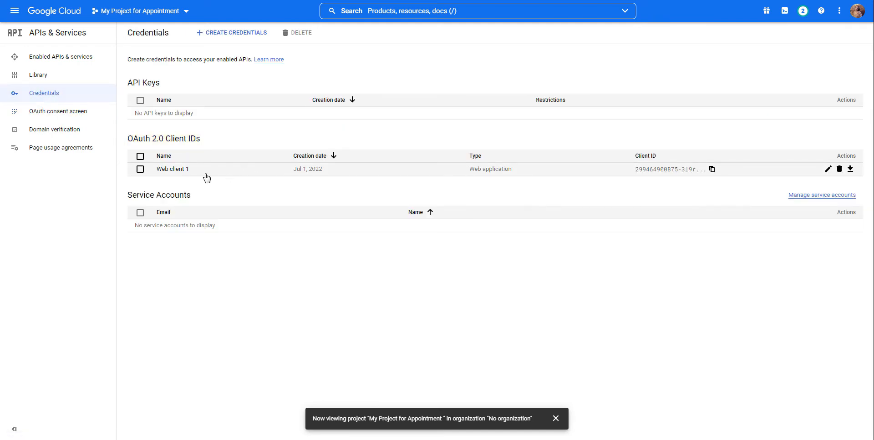
{"action": "left_click", "coordinate": [827, 169]}
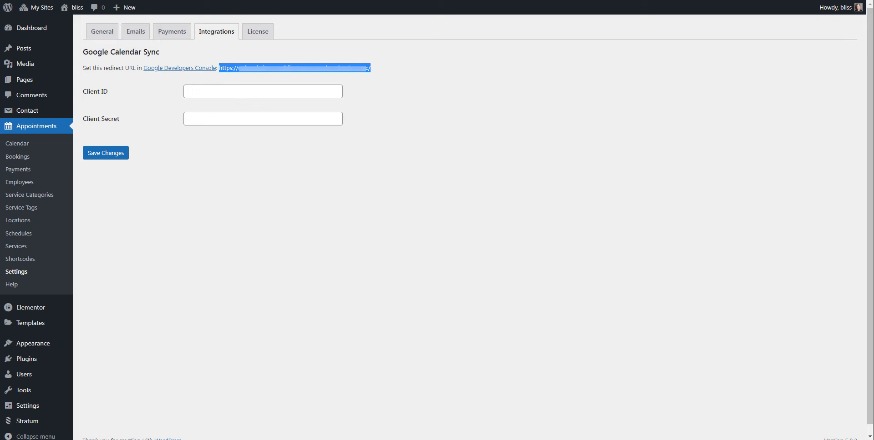
{"action": "right_click", "coordinate": [239, 69]}
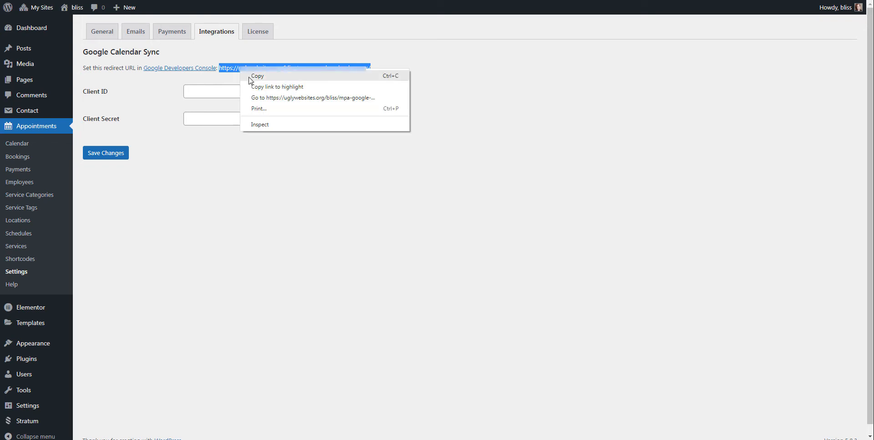
{"action": "left_click", "coordinate": [251, 76]}
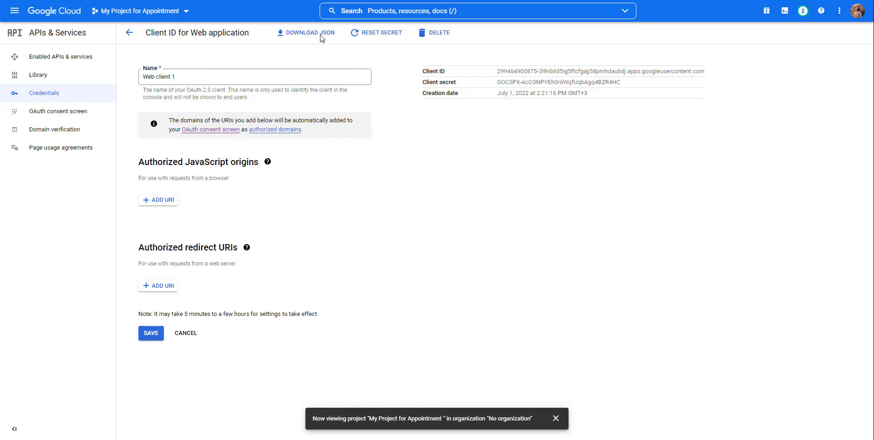
{"action": "left_click", "coordinate": [161, 288]}
{"action": "right_click", "coordinate": [164, 290]}
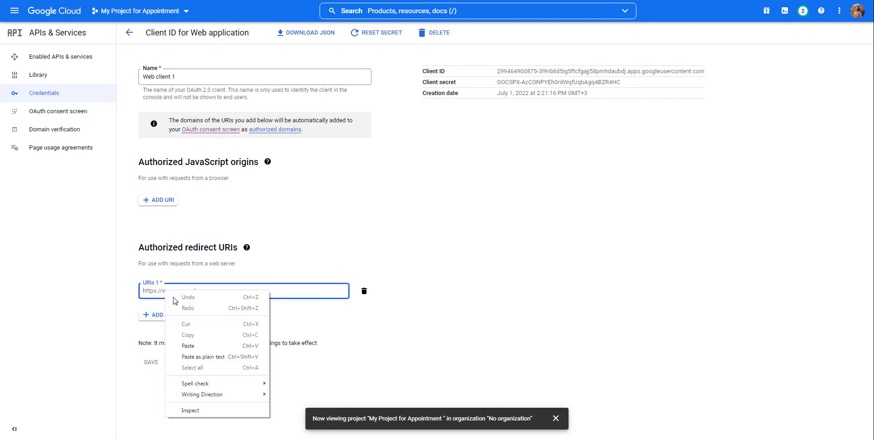
{"action": "left_click", "coordinate": [188, 346]}
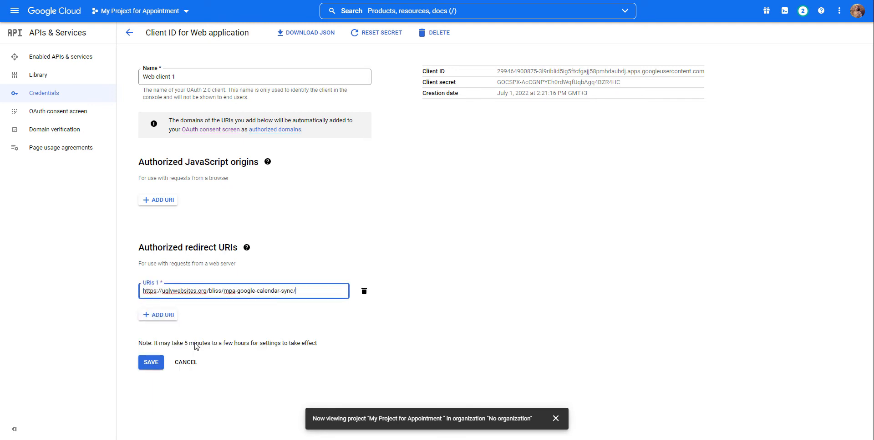
{"action": "left_click", "coordinate": [150, 367]}
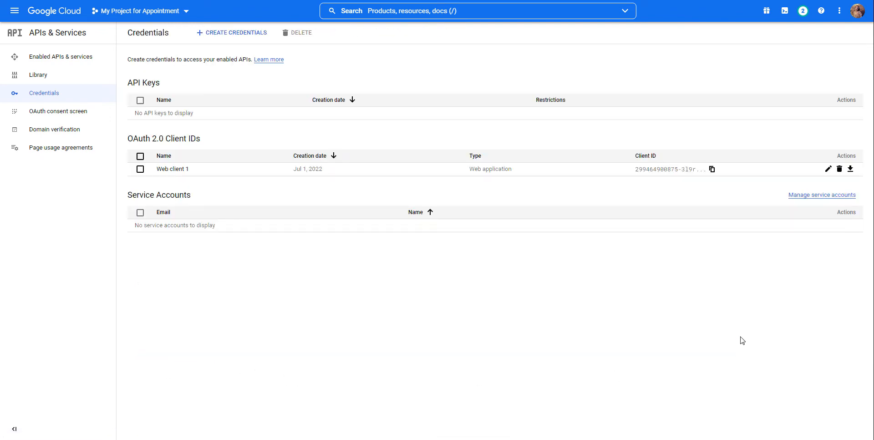
Copy the client ID of Web client 1 into the Client ID field of the WordPress Google Calendar Sync settings
{"action": "left_click", "coordinate": [172, 169]}
{"action": "left_click_drag", "start_coordinate": [497, 71], "coordinate": [704, 71]}
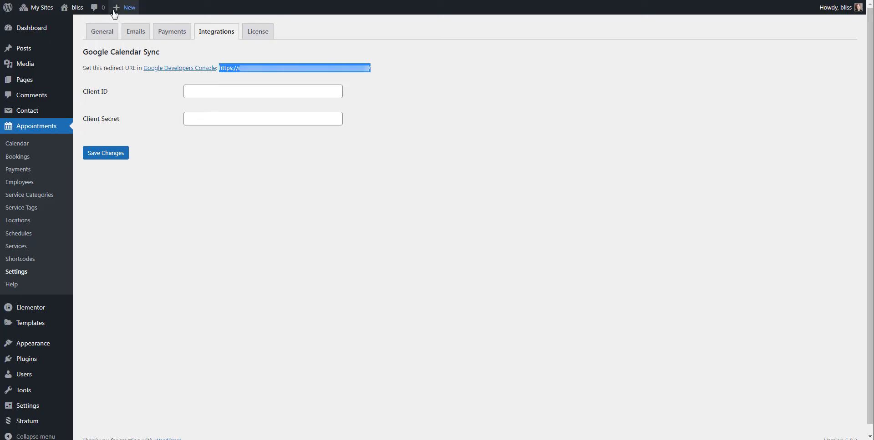
{"action": "right_click", "coordinate": [192, 143]}
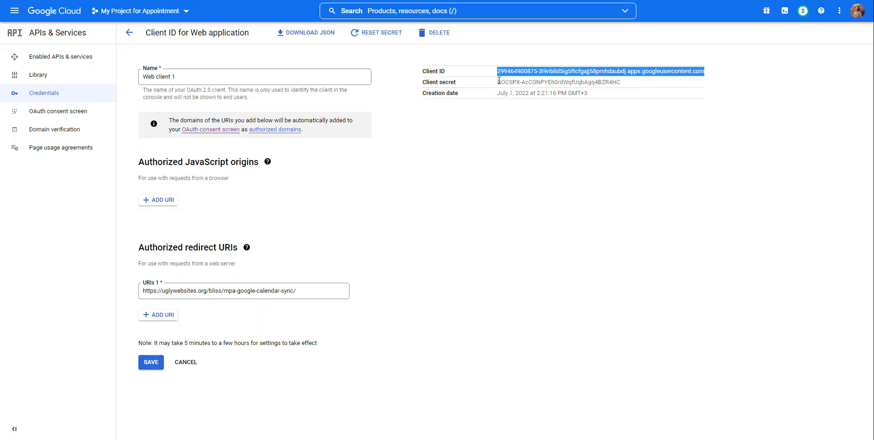
Copy the client secret of Web client 1 into the Client Secret field in WordPress and save the Google Calendar Sync settings
{"action": "left_click_drag", "start_coordinate": [498, 80], "coordinate": [619, 83]}
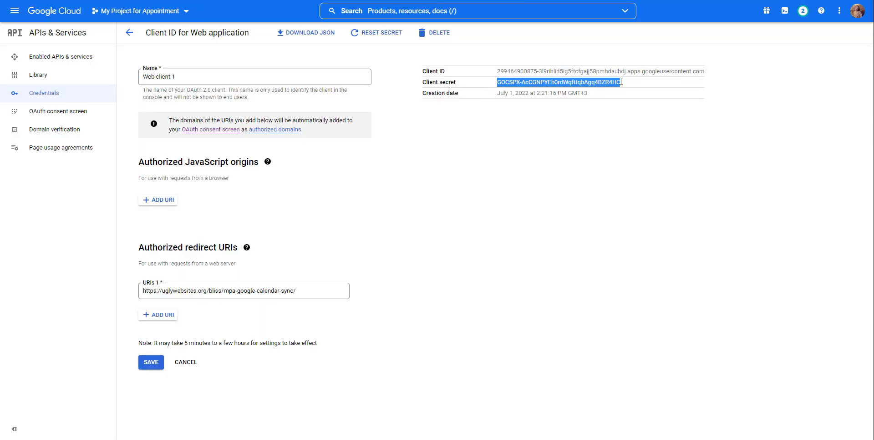
{"action": "right_click", "coordinate": [618, 83]}
{"action": "left_click", "coordinate": [622, 90]}
{"action": "key", "text": "alt+Tab"}
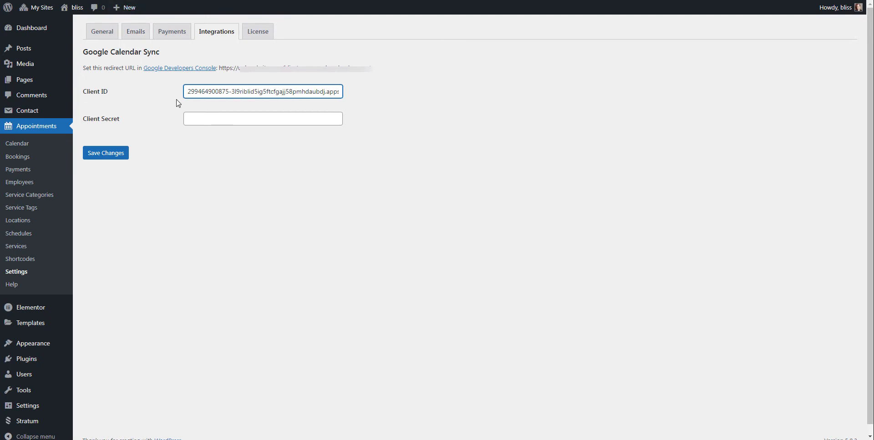
{"action": "right_click", "coordinate": [193, 117]}
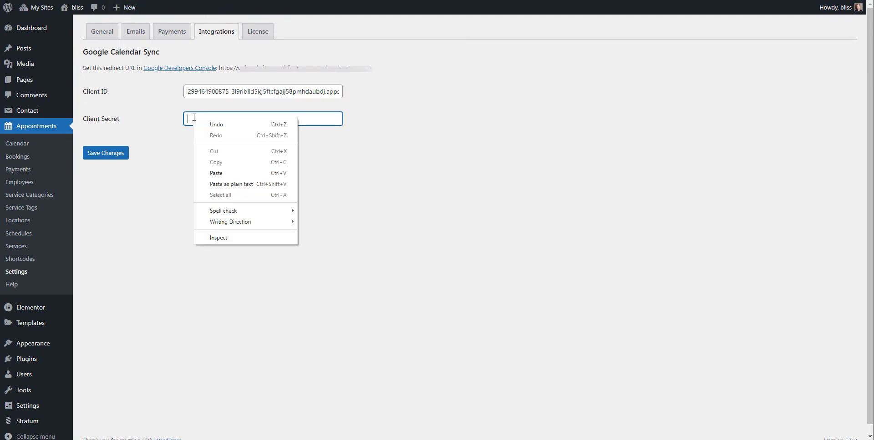
{"action": "left_click", "coordinate": [217, 173]}
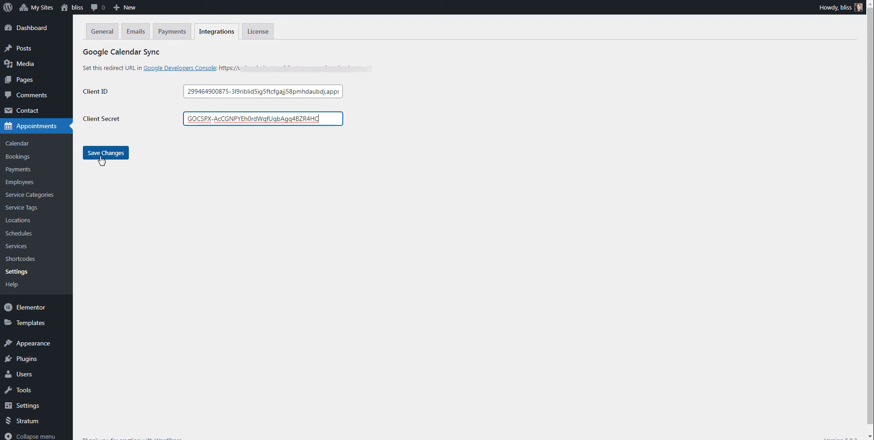
{"action": "left_click", "coordinate": [101, 155]}
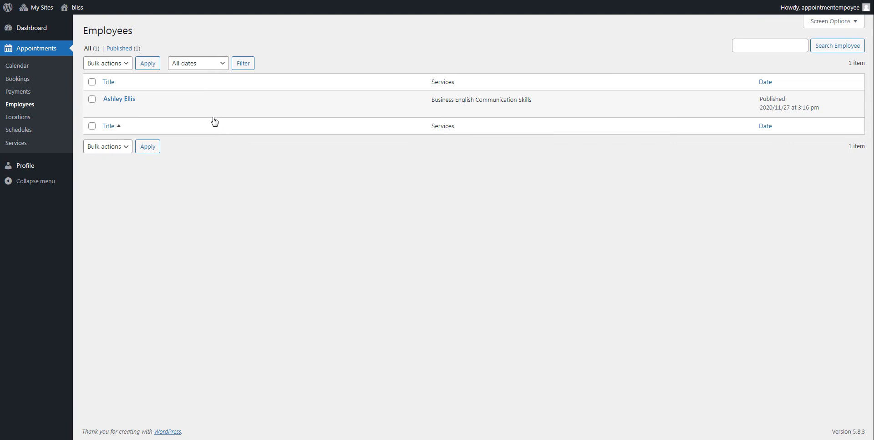
Connect the listed employee's profile to Google Calendar, choosing the Google account, proceeding past the unverified-app page and granting calendar access
{"action": "left_click", "coordinate": [107, 110]}
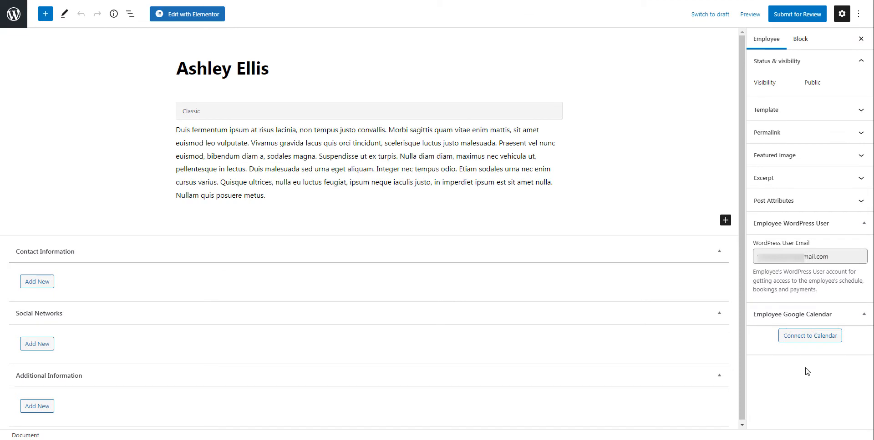
{"action": "left_click", "coordinate": [809, 341]}
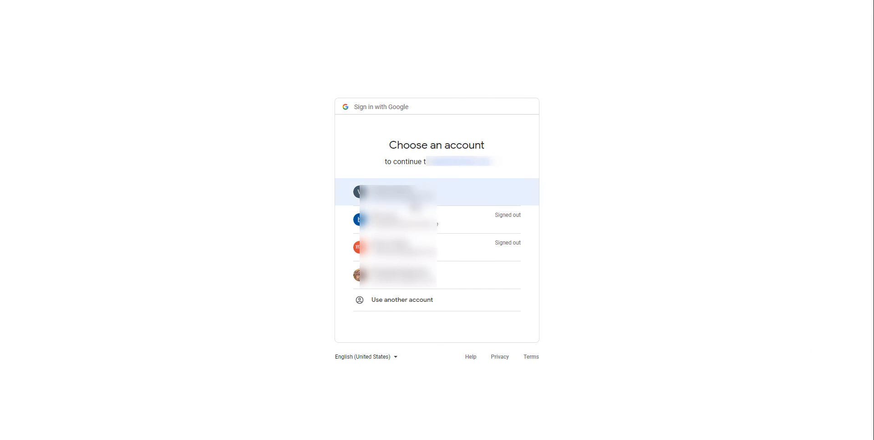
{"action": "left_click", "coordinate": [524, 187]}
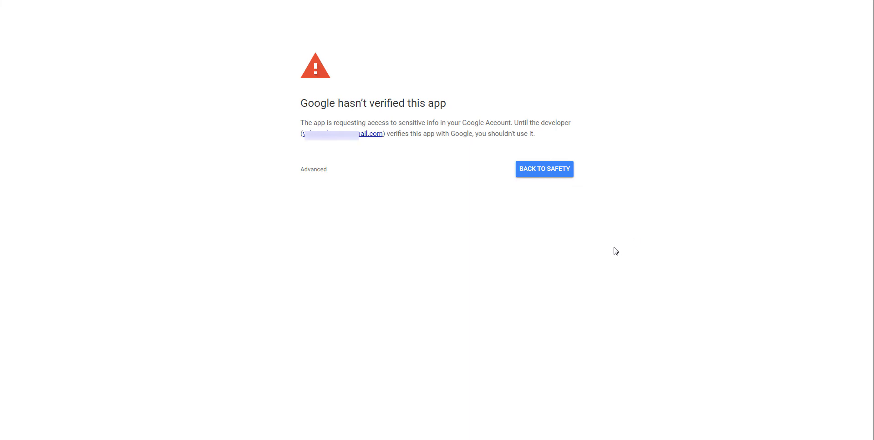
{"action": "left_click", "coordinate": [312, 172]}
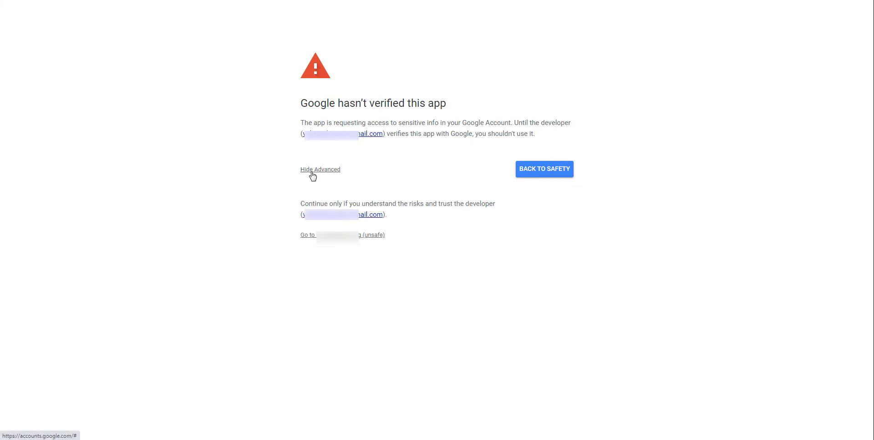
{"action": "left_click", "coordinate": [340, 242]}
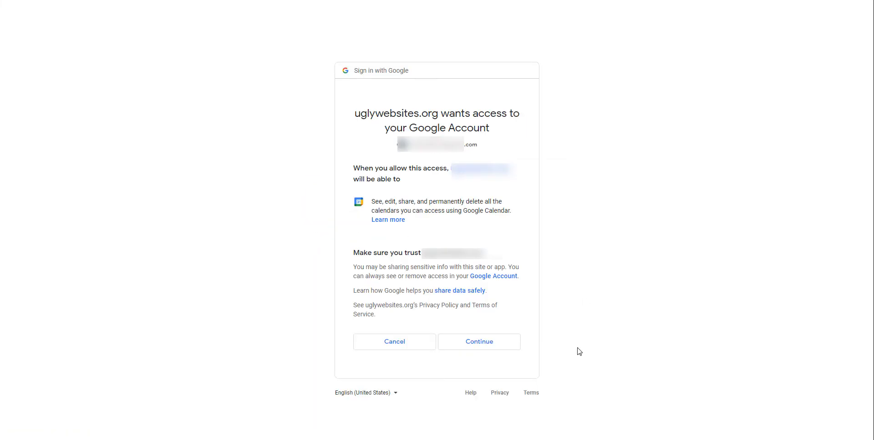
{"action": "left_click", "coordinate": [477, 351]}
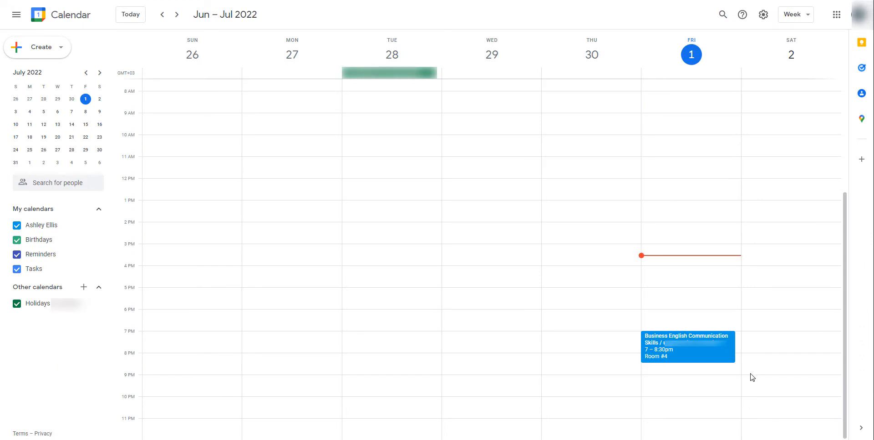
Examine the bookings in Google Calendar for July 4 and in Month view, and check the July 6 reservation details in the WordPress calendar
{"action": "left_click", "coordinate": [30, 112]}
{"action": "left_click", "coordinate": [801, 15]}
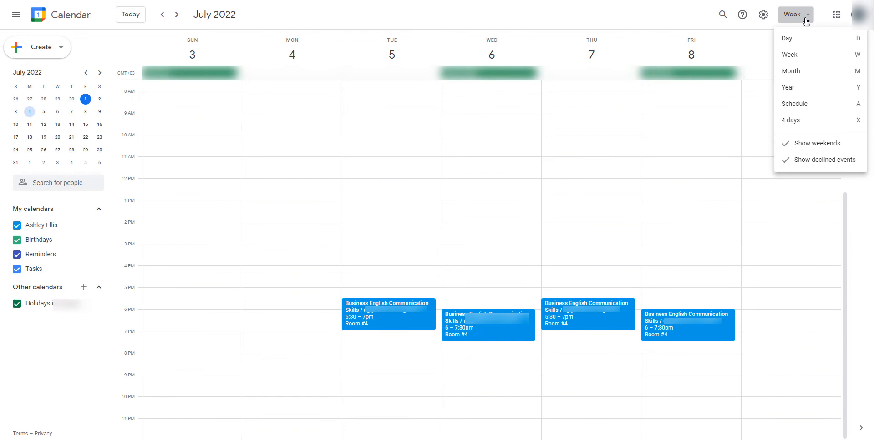
{"action": "left_click", "coordinate": [810, 76]}
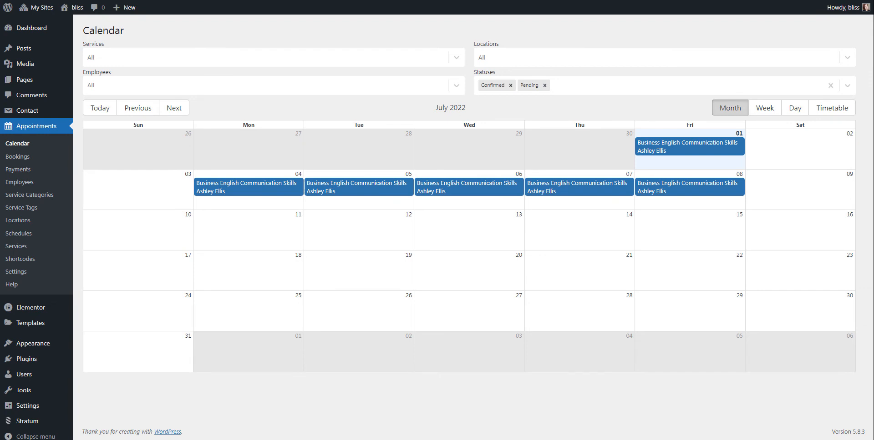
{"action": "left_click", "coordinate": [469, 187]}
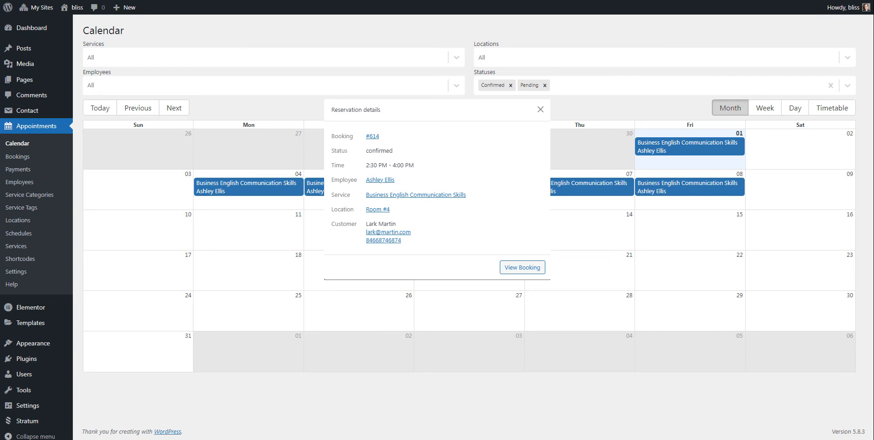
{"action": "key", "text": "Escape"}
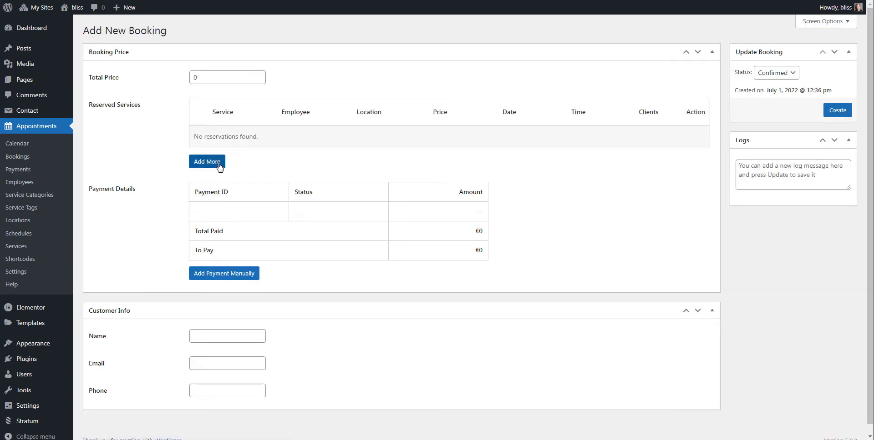
Add a Business English Communication Skills reservation on July 11, 2022 at 2:30 pm to the new WordPress booking
{"action": "left_click", "coordinate": [207, 162]}
{"action": "left_click", "coordinate": [390, 142]}
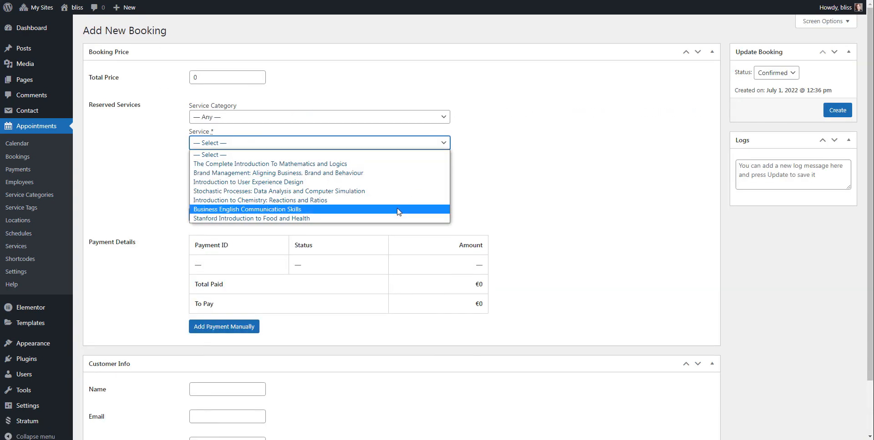
{"action": "left_click", "coordinate": [254, 211]}
{"action": "left_click", "coordinate": [226, 196]}
{"action": "left_click", "coordinate": [204, 214]}
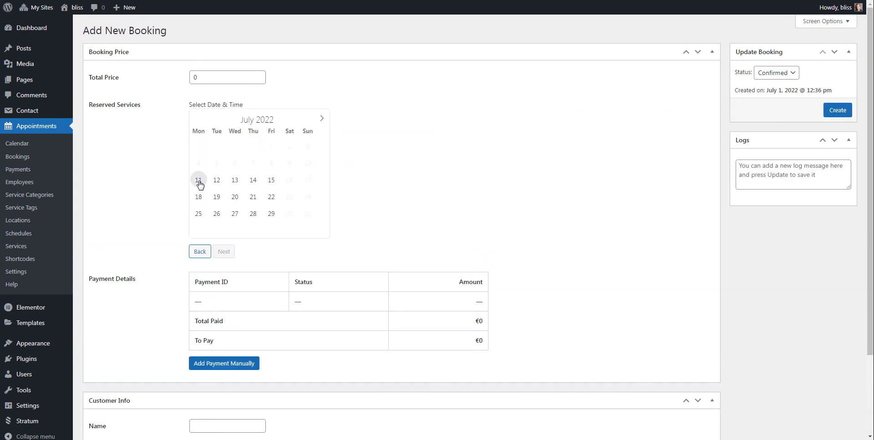
{"action": "left_click", "coordinate": [199, 181]}
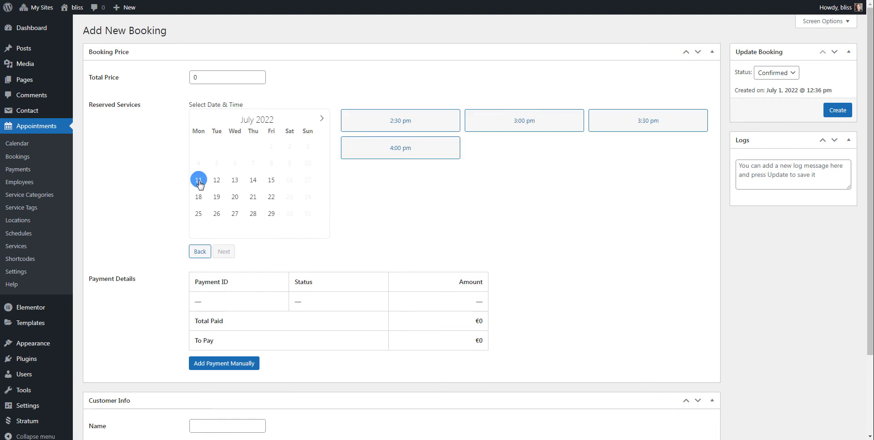
{"action": "left_click", "coordinate": [414, 130]}
{"action": "left_click", "coordinate": [225, 253]}
Fill in the customer's name, email and phone number, and create the booking with status Confirmed
{"action": "left_click", "coordinate": [205, 344]}
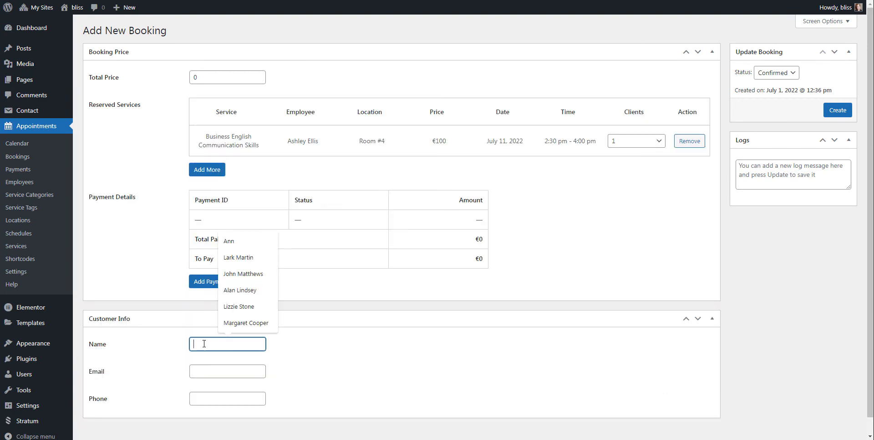
{"action": "left_click", "coordinate": [238, 257]}
{"action": "left_click", "coordinate": [207, 372]}
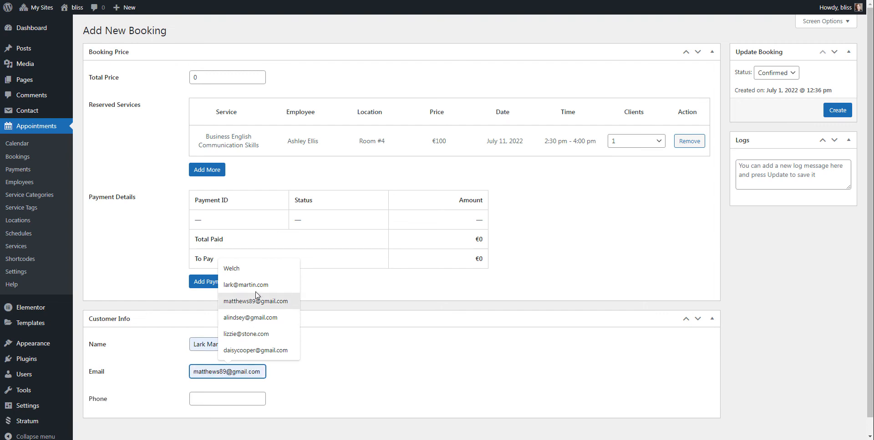
{"action": "left_click", "coordinate": [237, 285]}
{"action": "left_click", "coordinate": [213, 399]}
{"action": "left_click", "coordinate": [239, 379]}
{"action": "left_click_drag", "start_coordinate": [197, 401], "coordinate": [194, 402]}
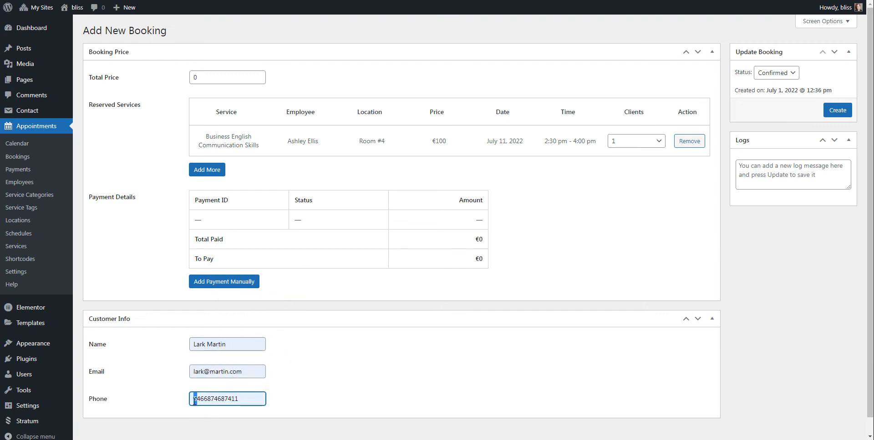
{"action": "type", "text": "8"}
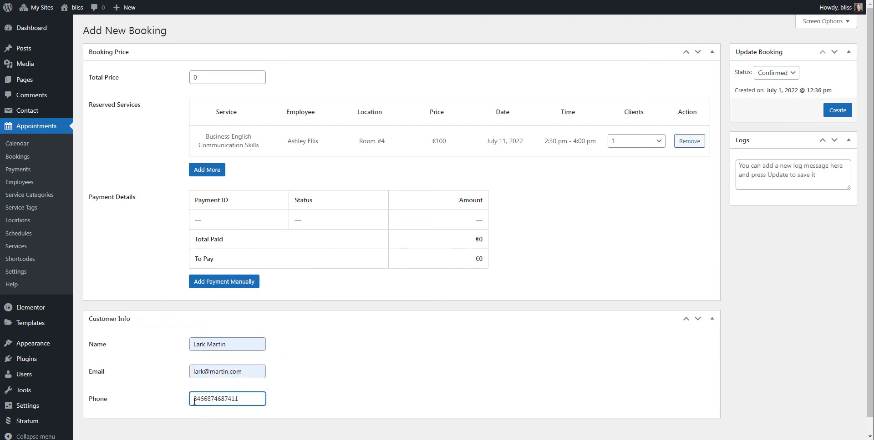
{"action": "left_click", "coordinate": [837, 112]}
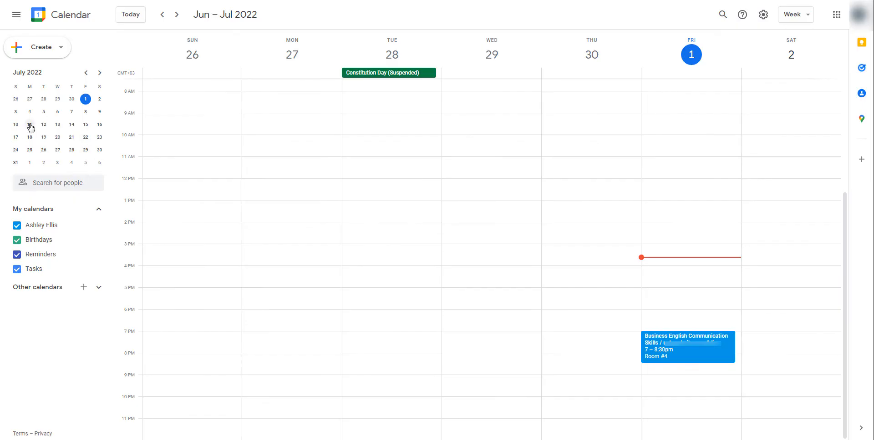
Check July 11 in Google Calendar and open the event of the new booking
{"action": "left_click", "coordinate": [30, 124]}
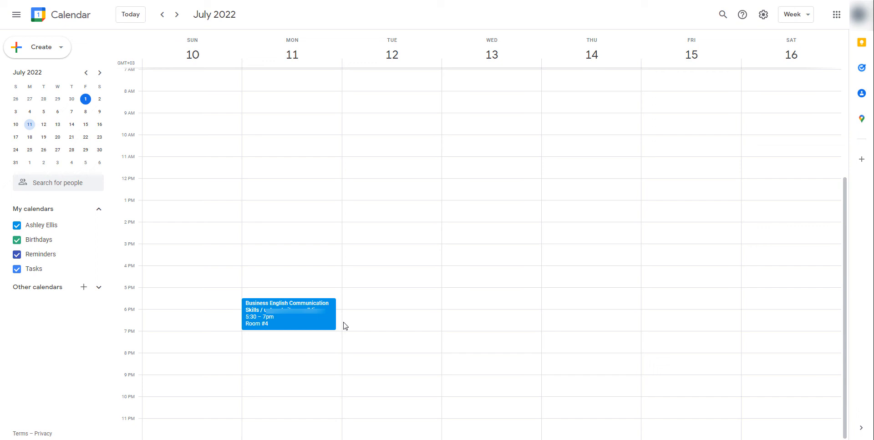
{"action": "left_click", "coordinate": [308, 315]}
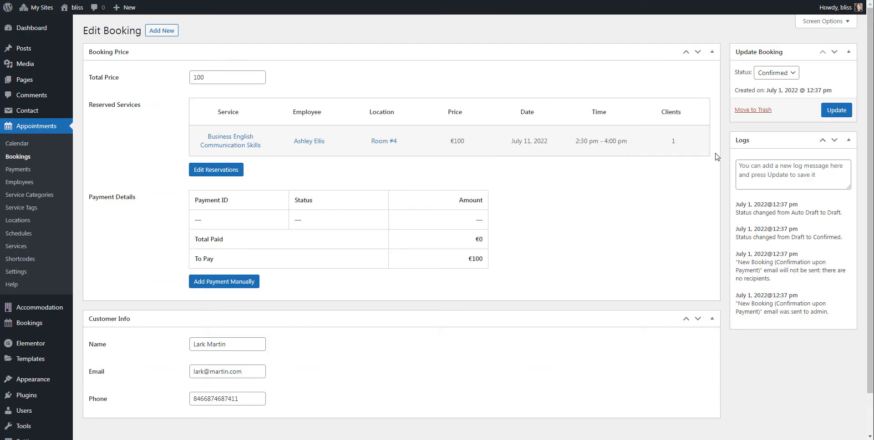
Set the July 11 booking's status to Cancelled in WordPress, update it, and check that day in Google Calendar
{"action": "left_click", "coordinate": [792, 74]}
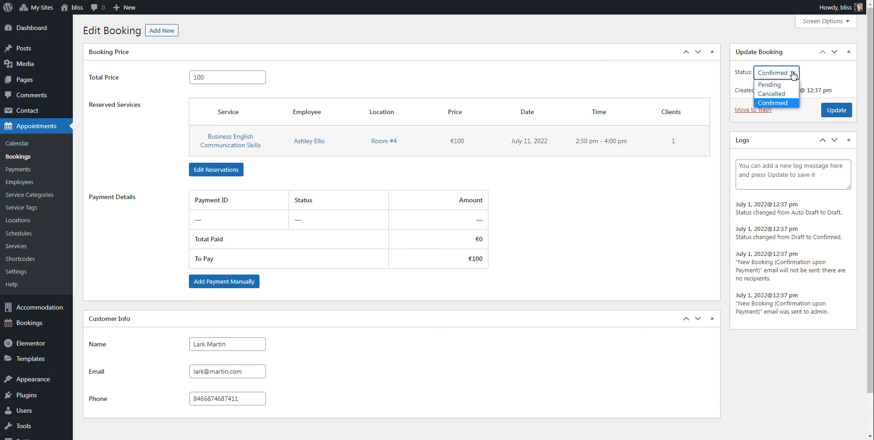
{"action": "left_click", "coordinate": [795, 97]}
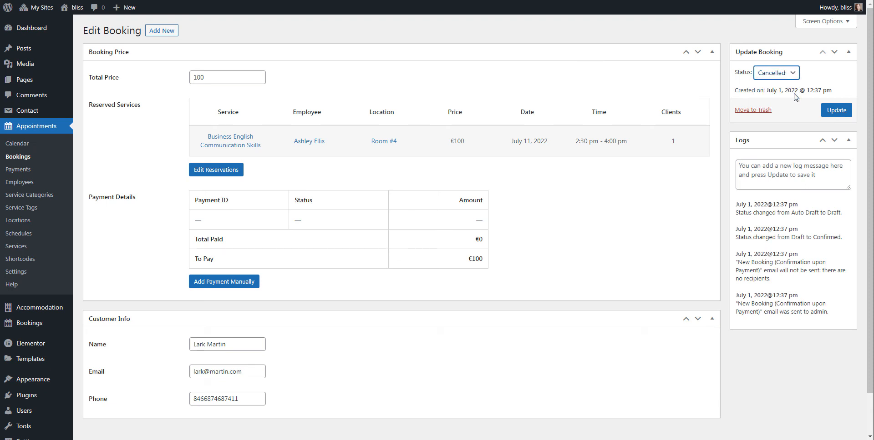
{"action": "left_click", "coordinate": [838, 117]}
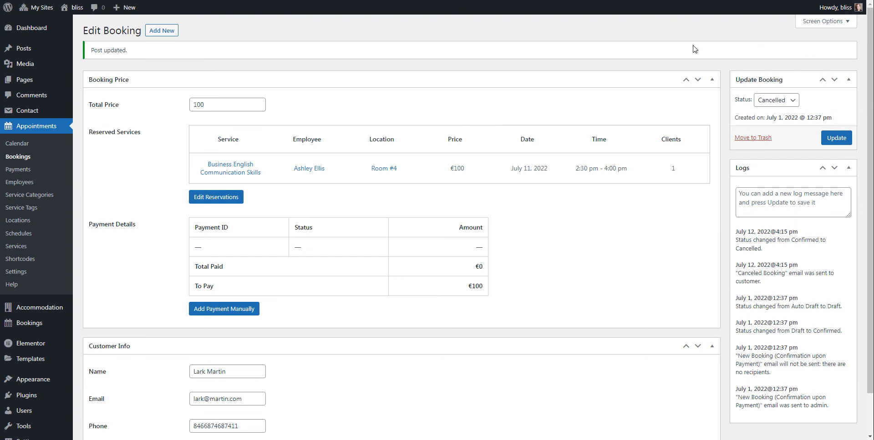
{"action": "left_click", "coordinate": [696, 0]}
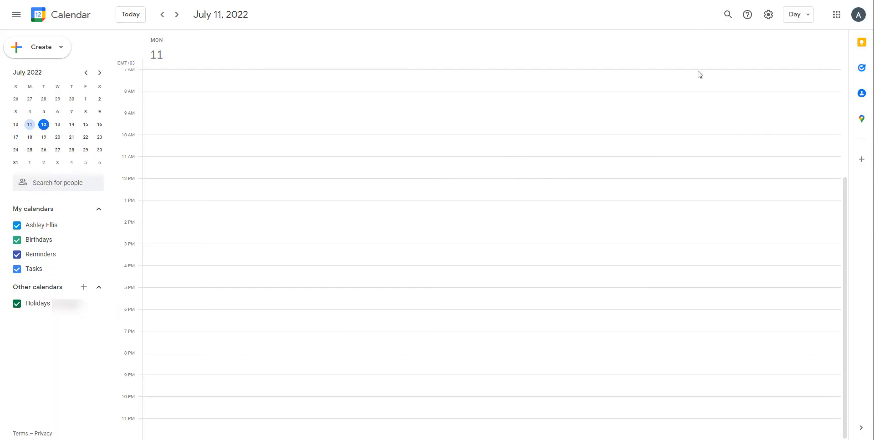